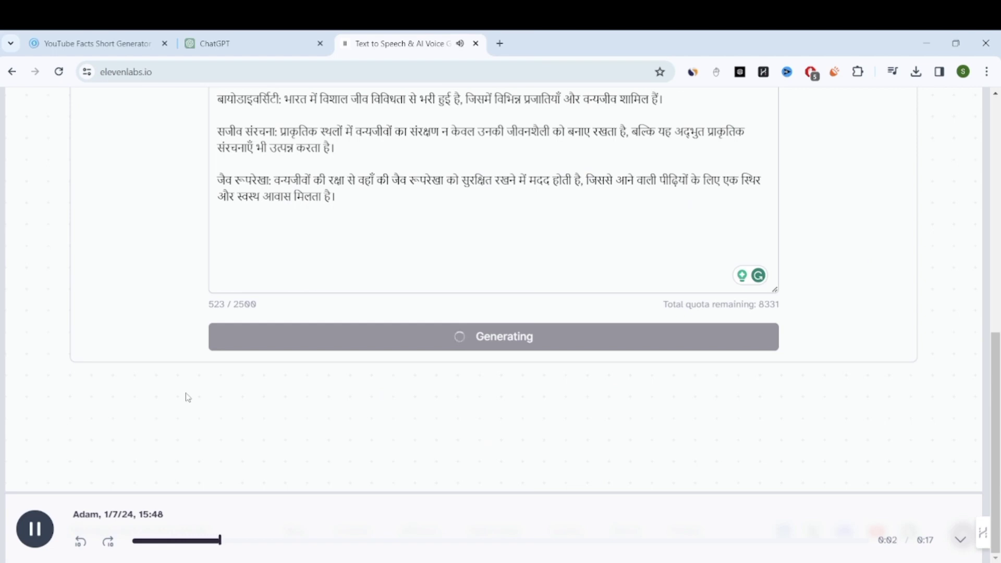
Step: Pause the playback and download the generated Hindi voiceover in Adam's voice
left_click(38, 529)
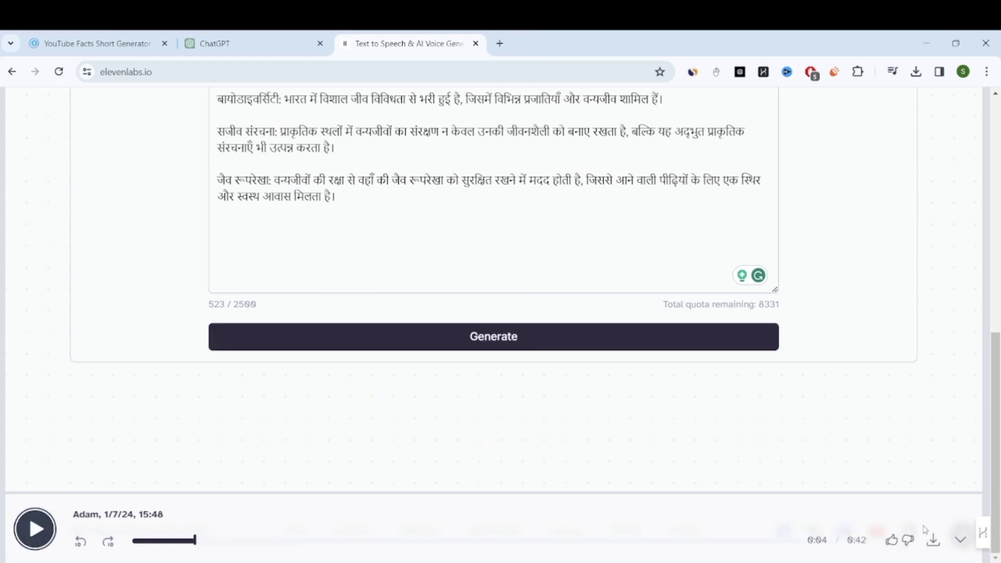
left_click(932, 539)
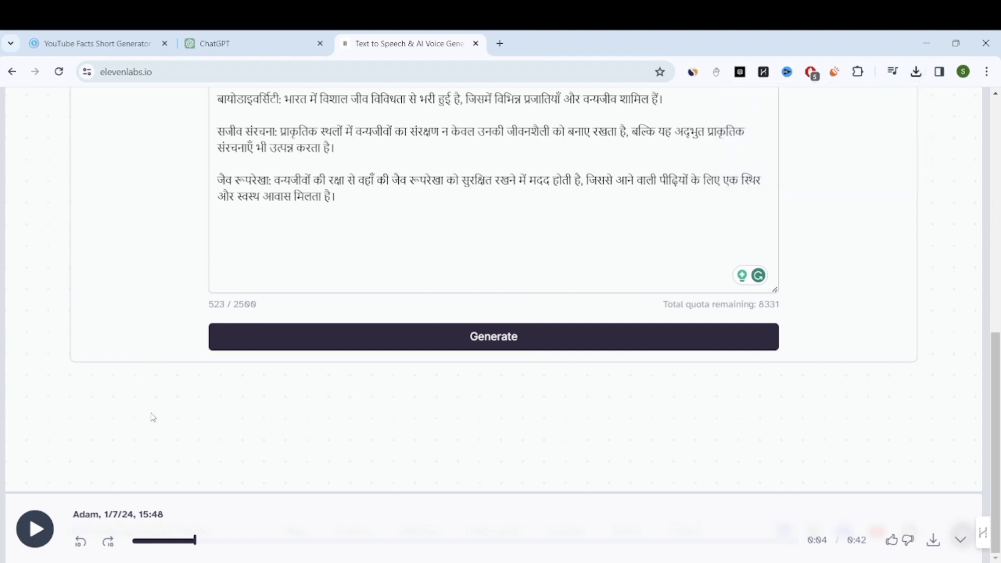
Step: Search the web for lumen5 in a new browser tab and open the Lumen5 Video Maker website
left_click(499, 44)
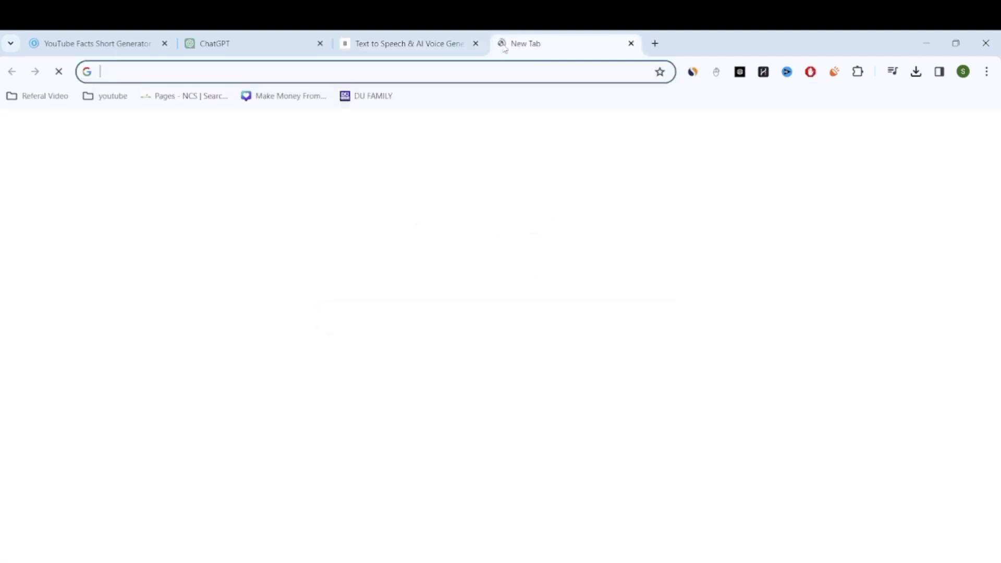
type("luma")
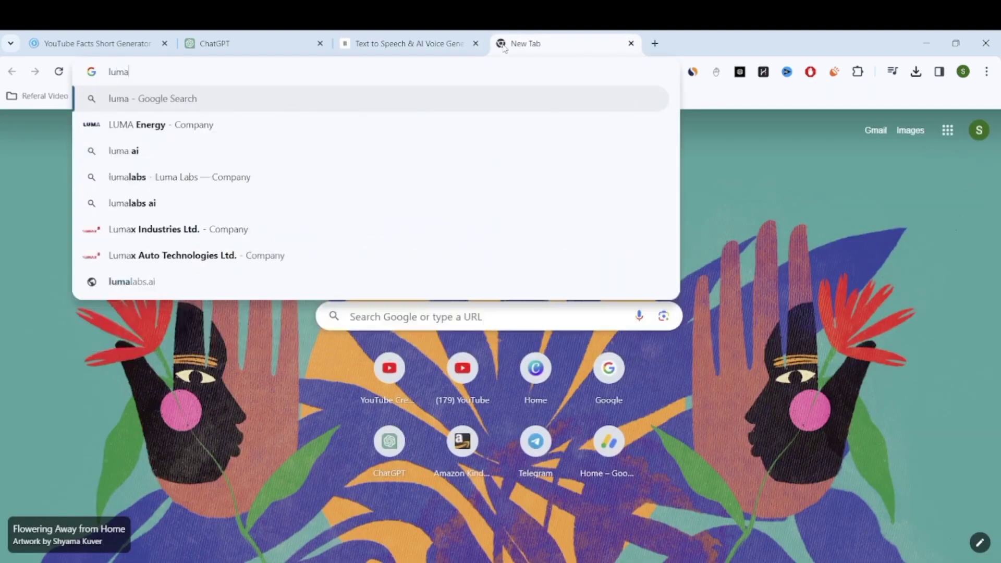
type("n")
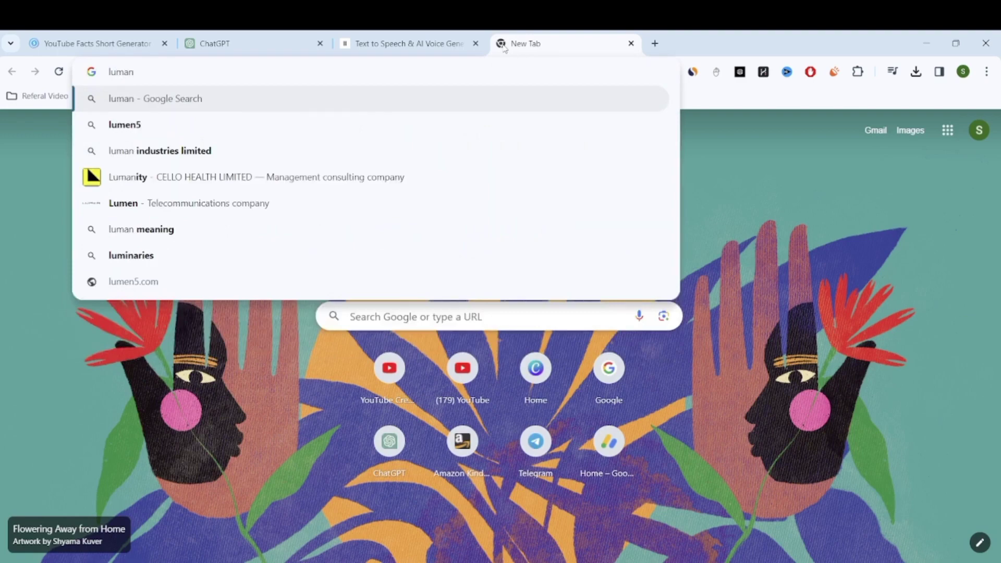
key("Down")
key("Return")
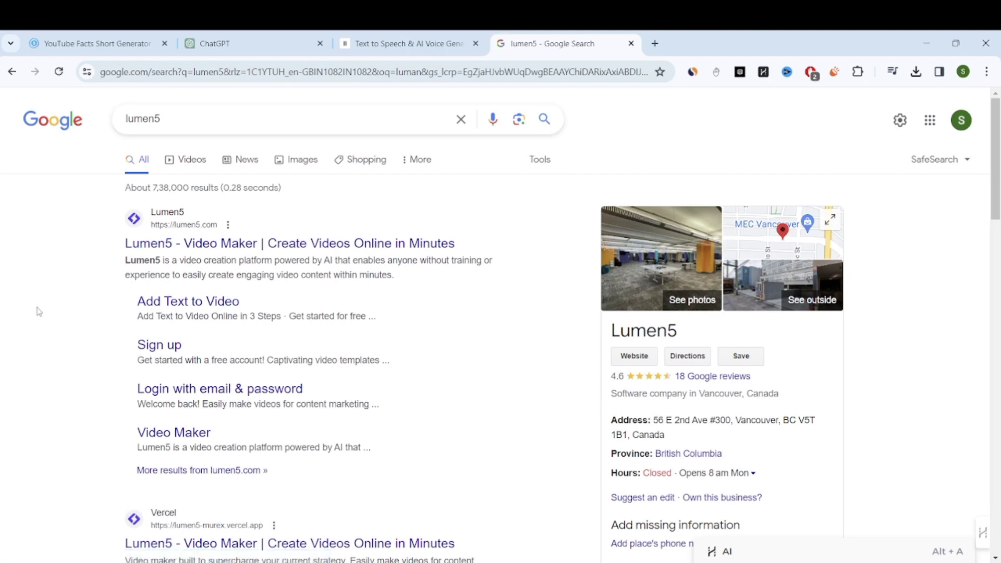
left_click(237, 244)
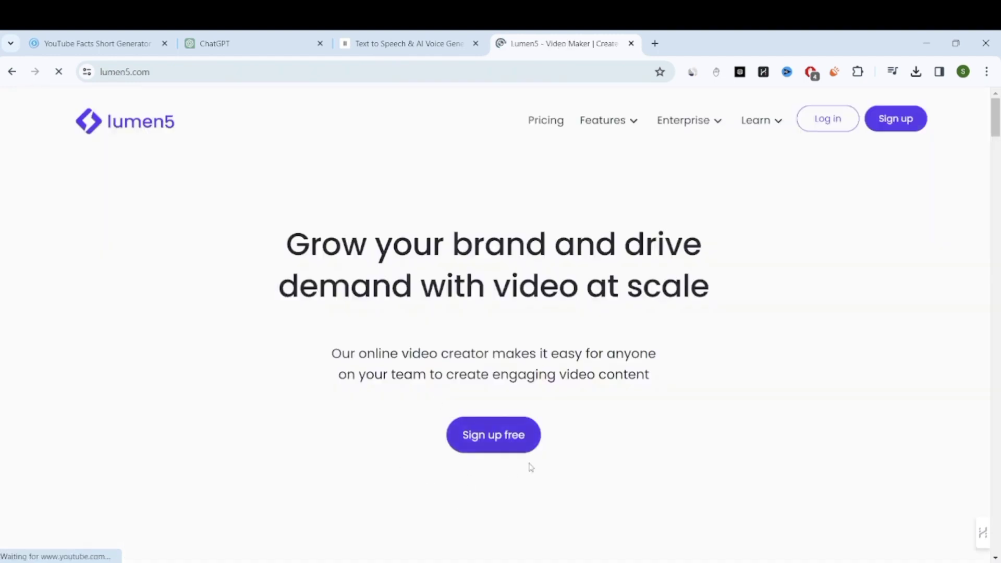
Step: Create a free Lumen5 account with the full name, work email and account password, and skip the question about the goal
left_click(489, 444)
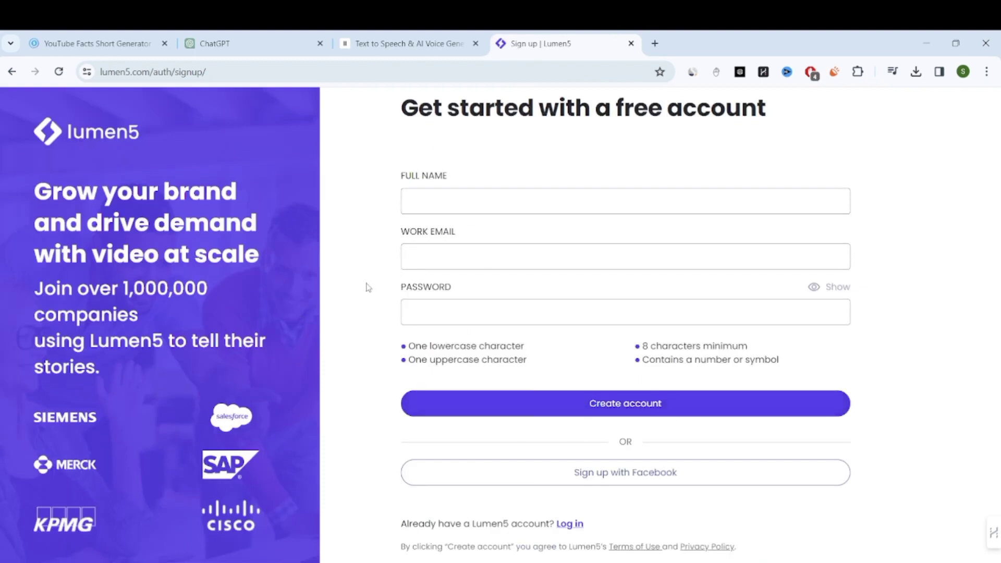
left_click(456, 258)
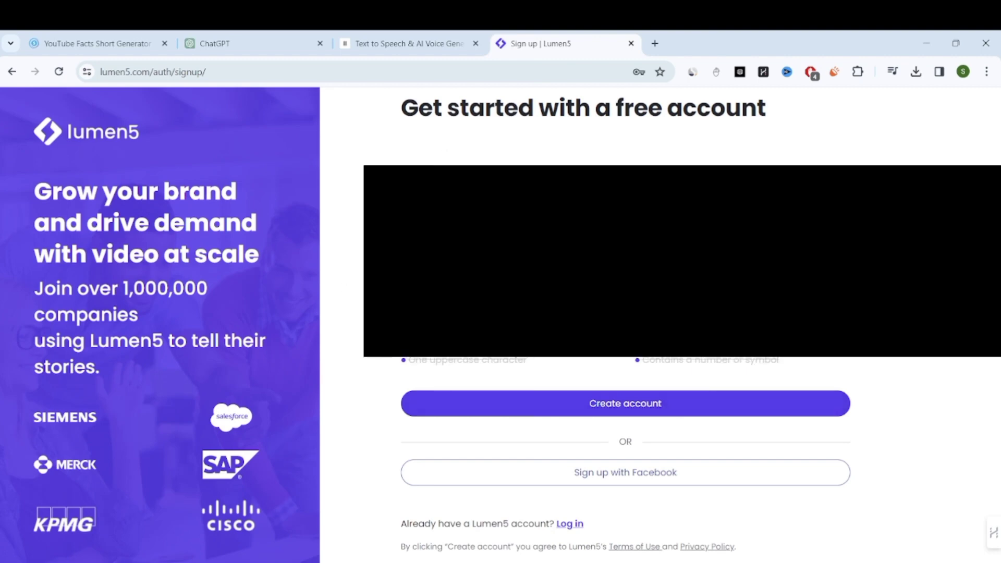
left_click(621, 410)
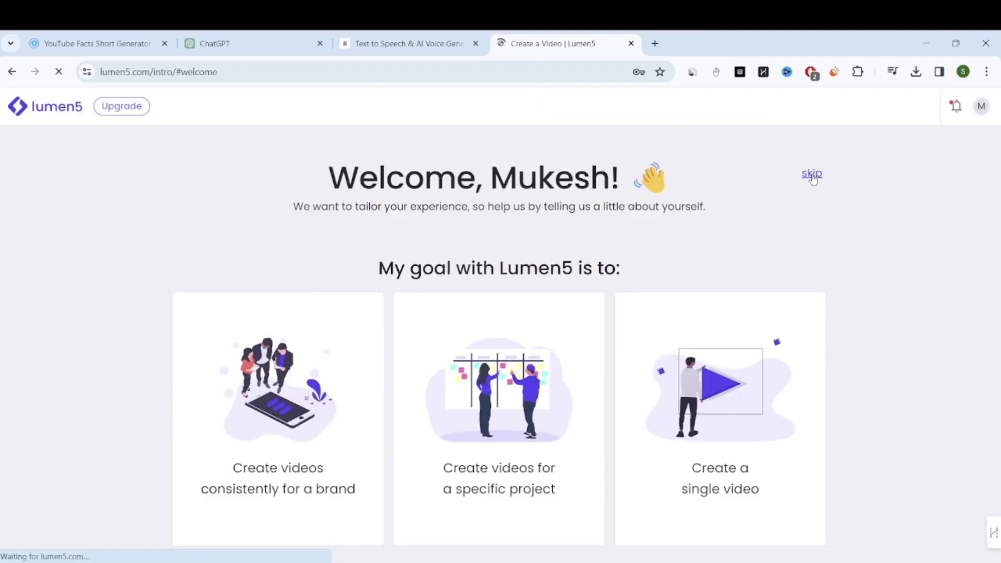
left_click(811, 175)
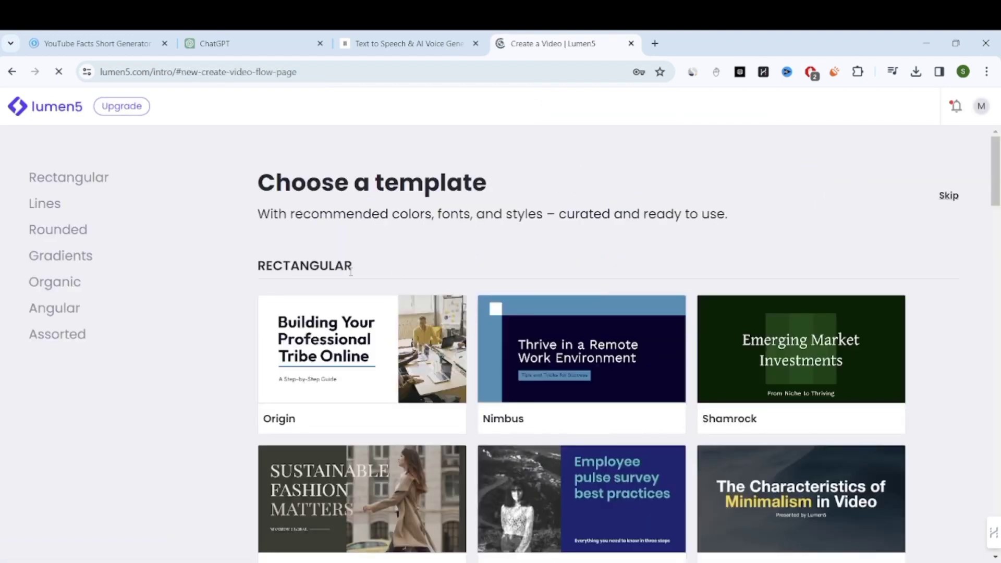
Step: Browse the video templates, dismiss the saved-password notice and open the preview of the Brilliant template
scroll(534, 400, "down", 2)
scroll(534, 400, "down", 4)
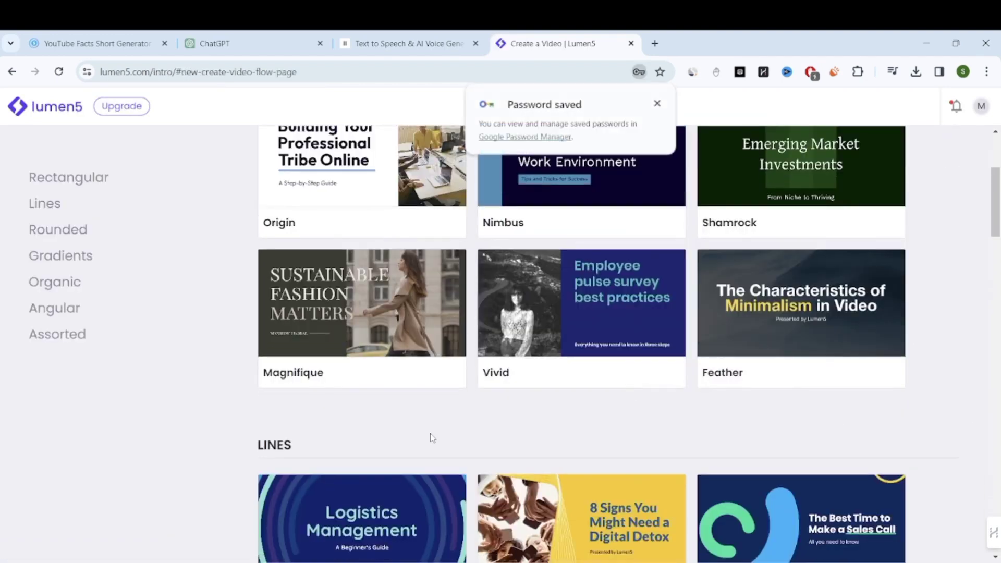
left_click(657, 103)
scroll(588, 382, "up", 6)
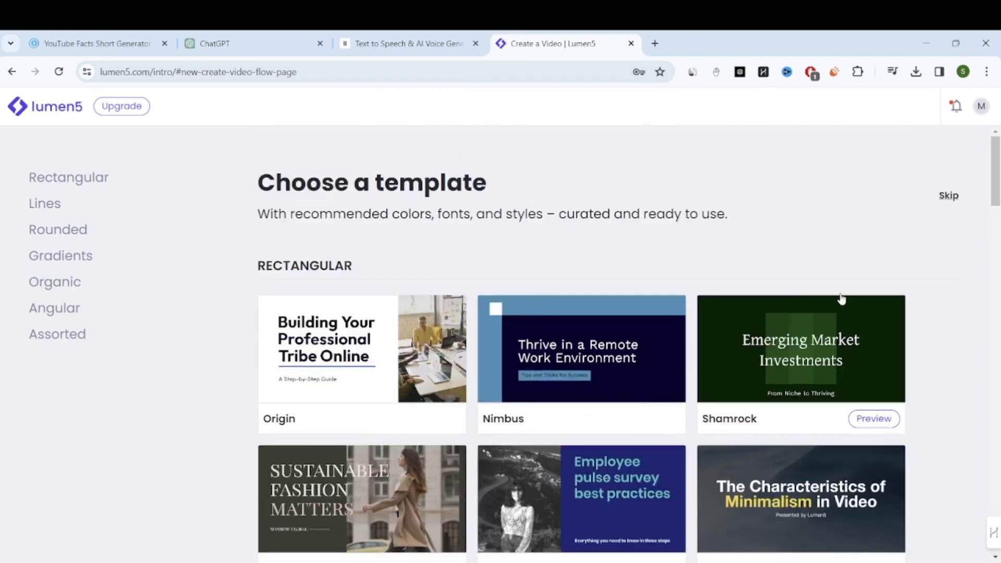
scroll(397, 245, "down", 12)
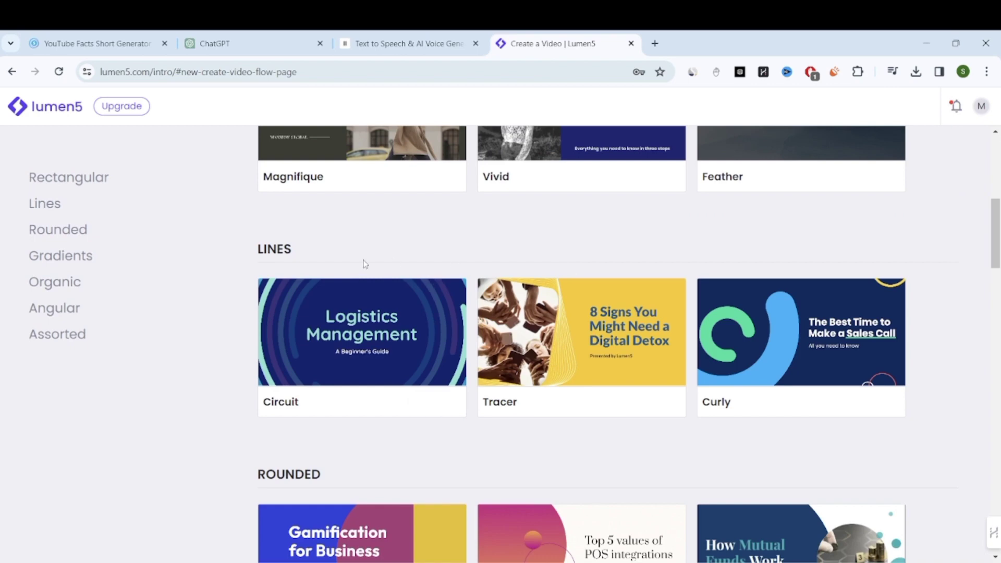
scroll(396, 238, "down", 9)
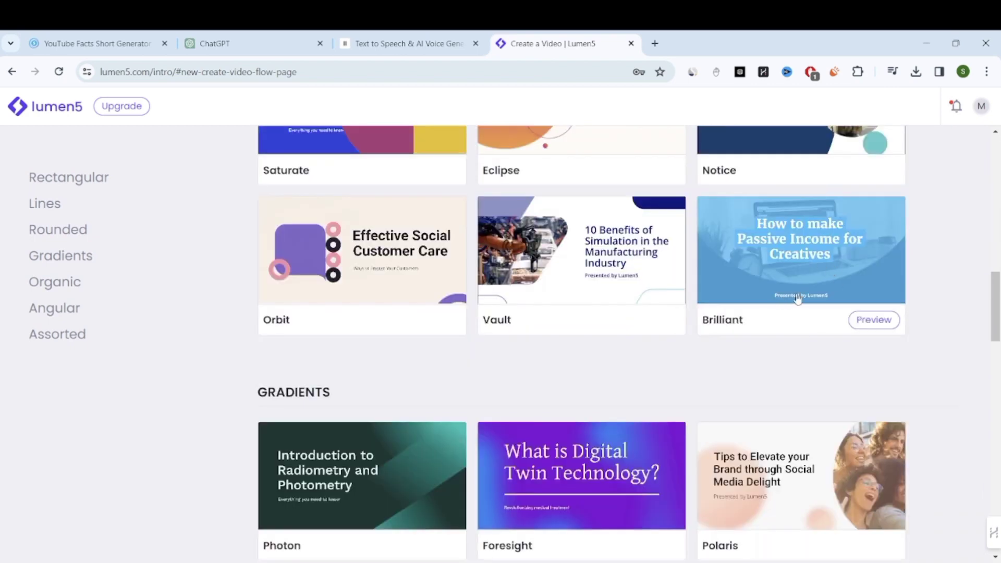
left_click(730, 253)
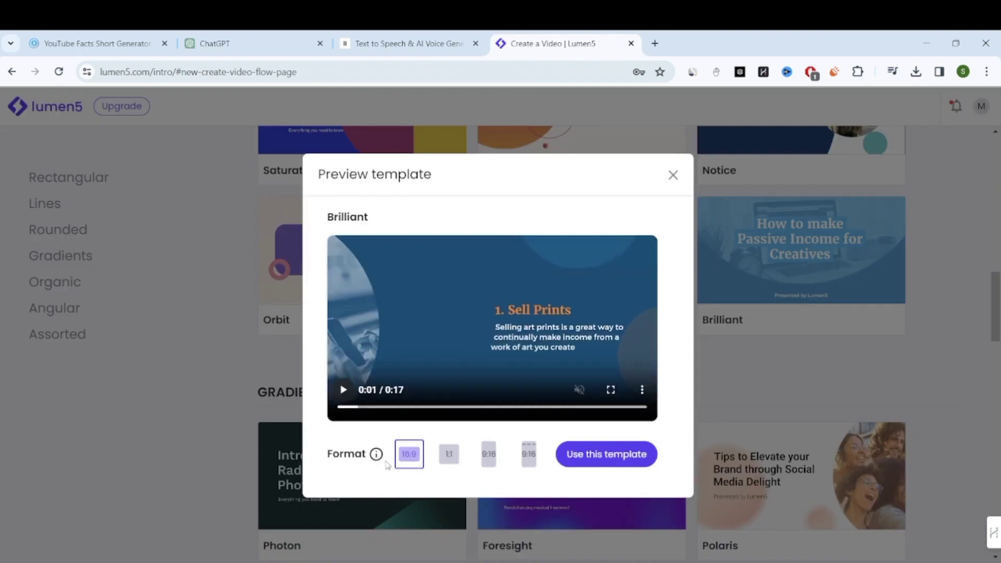
Step: Set the Brilliant template to the last 9:16 format and use it for the new video
triple_click(328, 461)
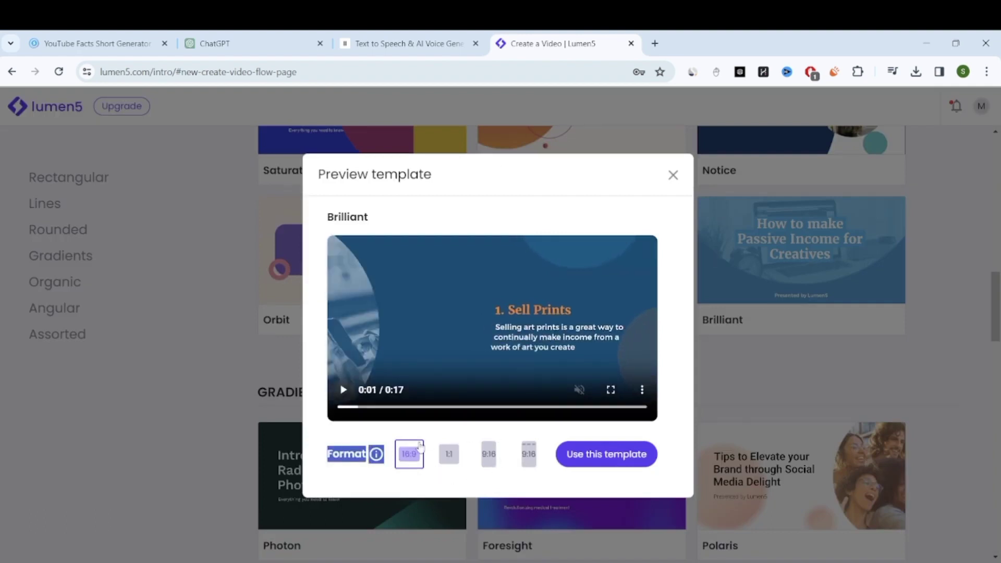
left_click(528, 454)
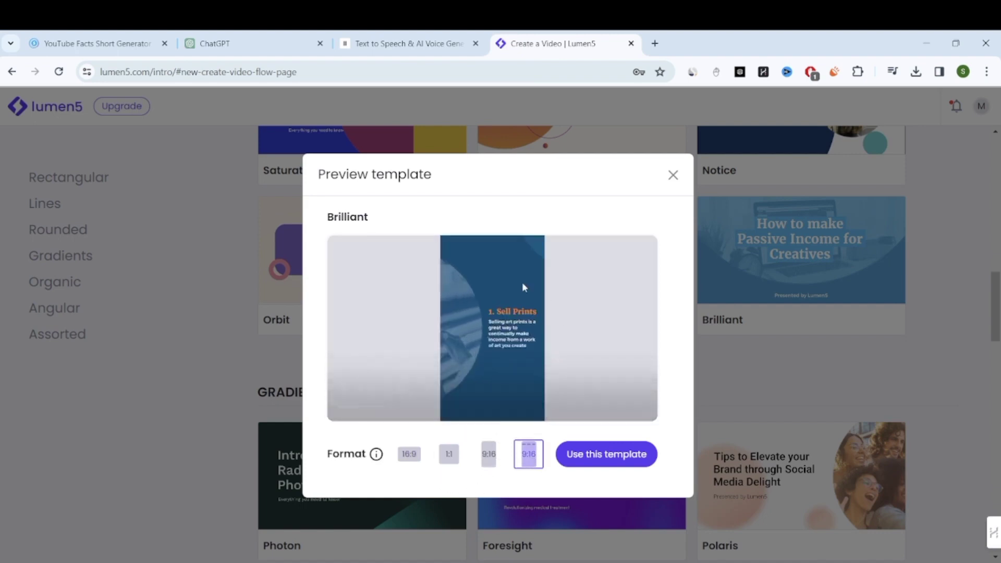
left_click(593, 462)
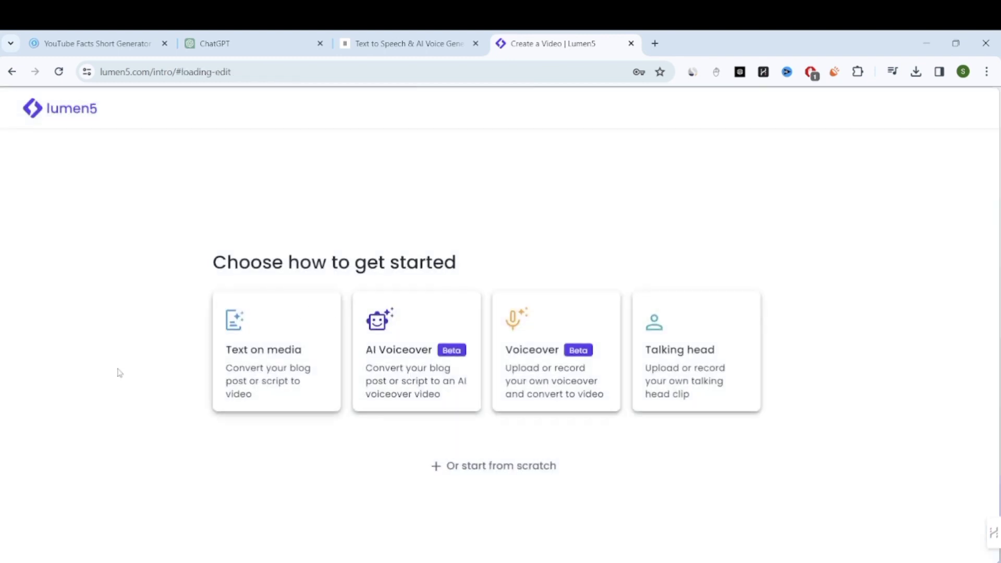
Step: Start a Voiceover video and upload ElevenLabs_2024-01-07T10_16_29_Adam_pre_s30_sb75_se0_b_m2 from Downloads as its voiceover
left_click(577, 360)
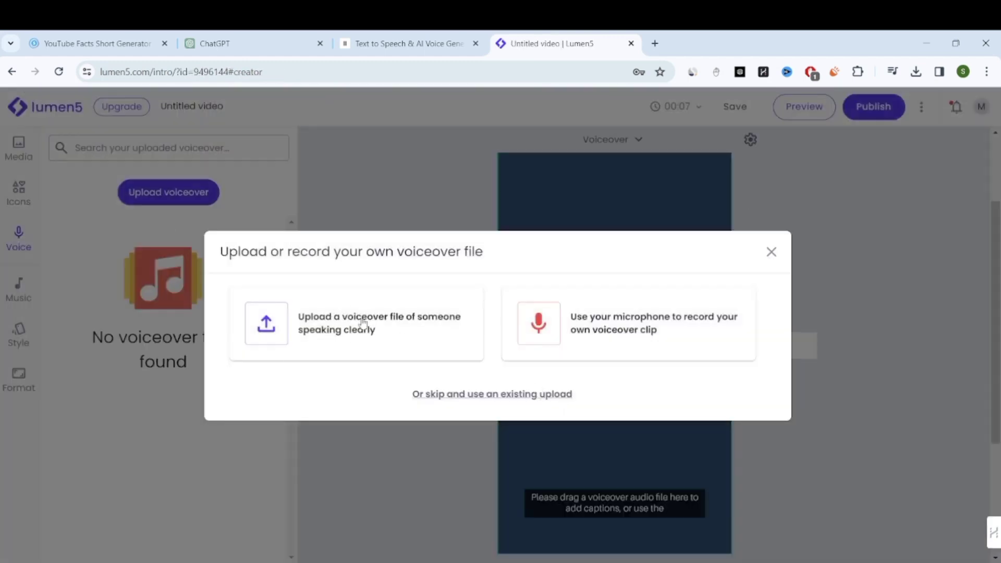
left_click(363, 320)
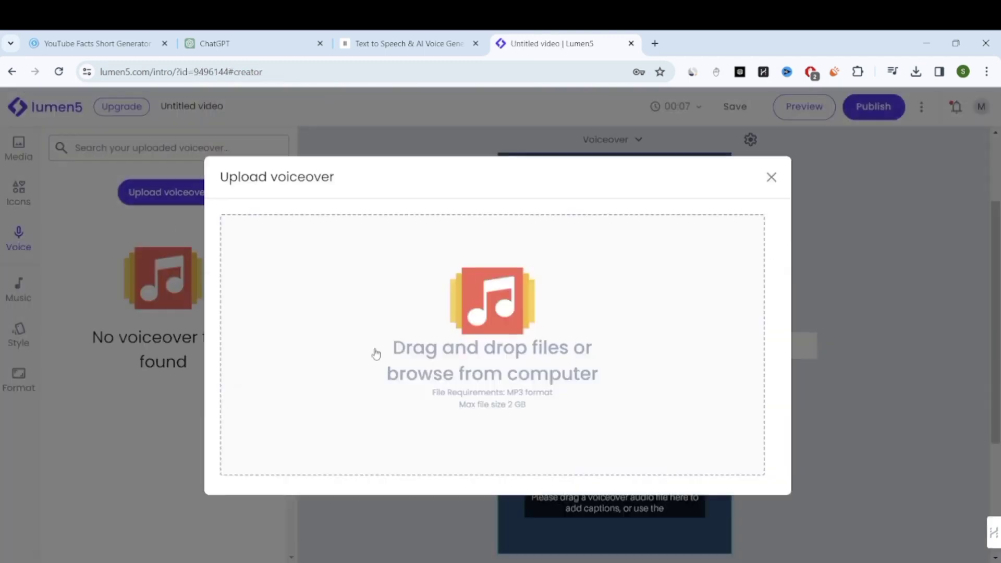
left_click(438, 352)
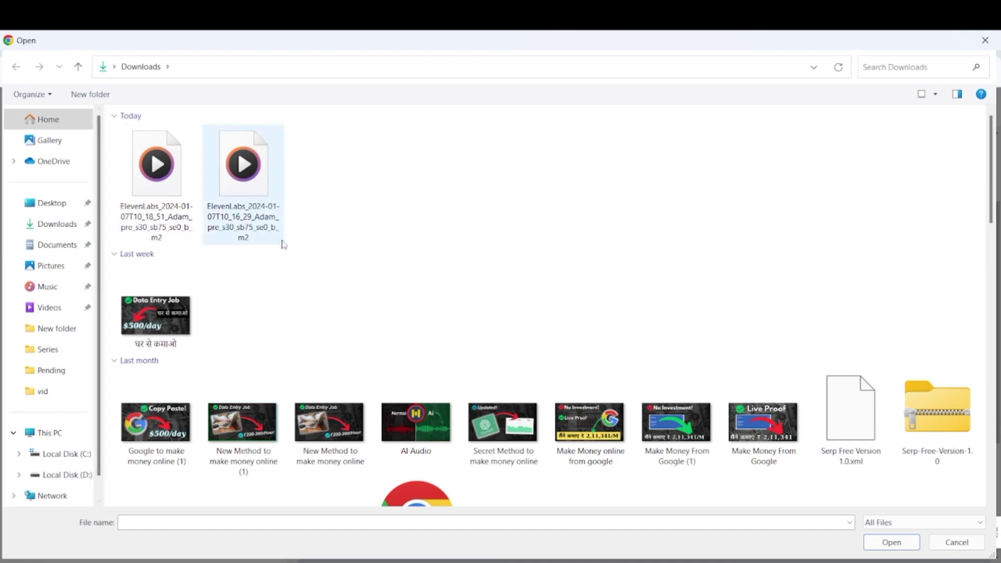
double_click(237, 205)
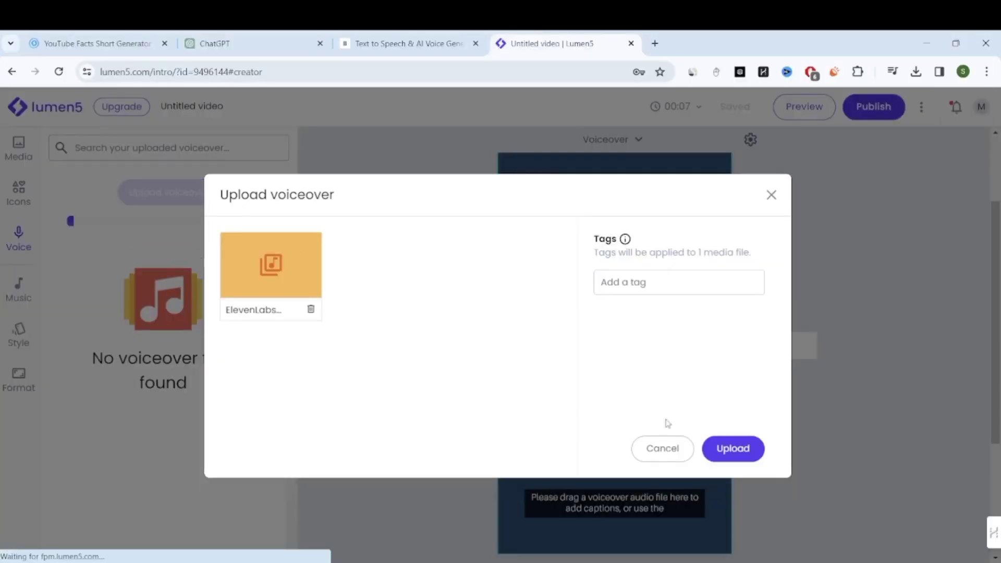
left_click(738, 449)
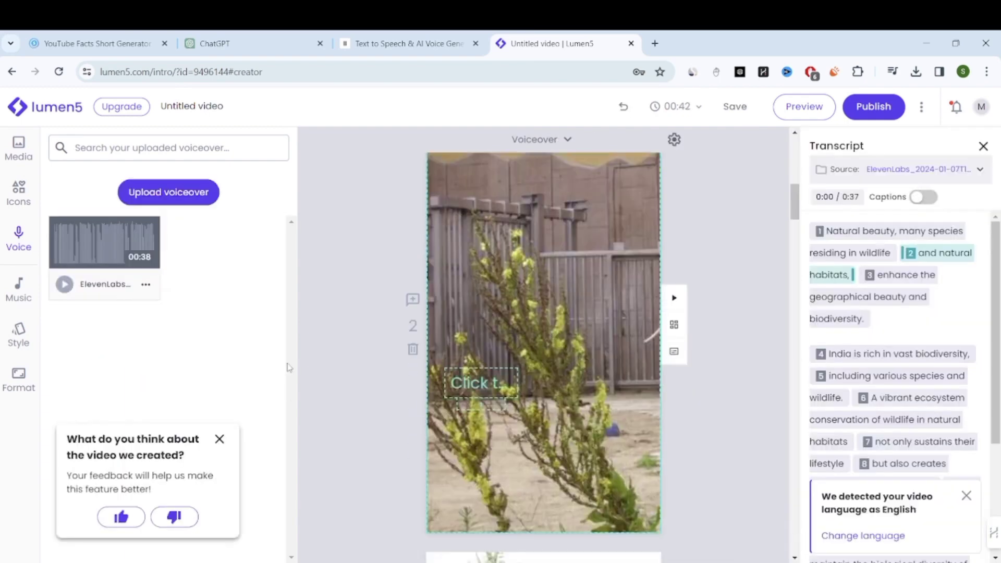
Step: Look through the first generated scenes and publish the video
scroll(698, 312, "down", 5)
scroll(598, 334, "down", 4)
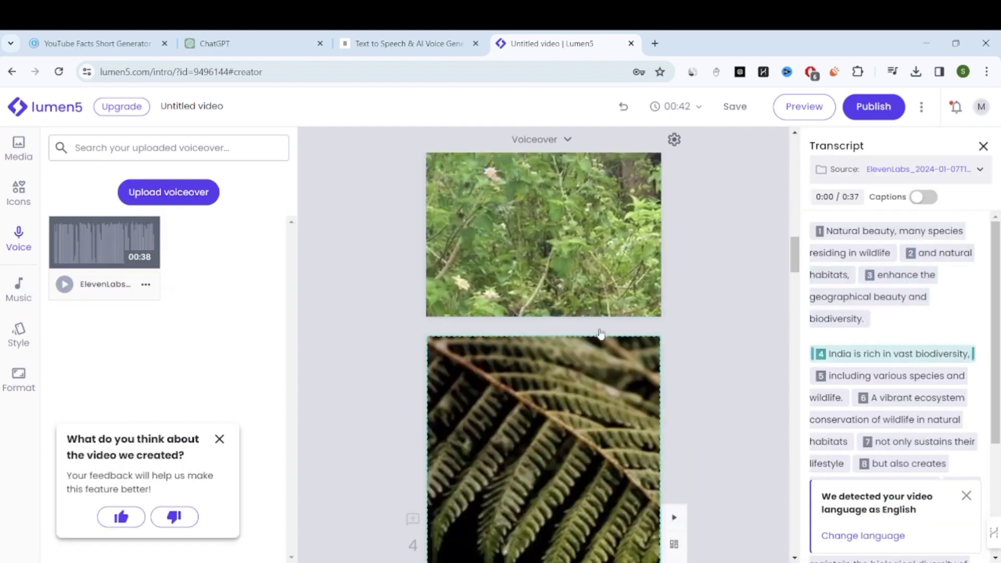
scroll(742, 252, "up", 4)
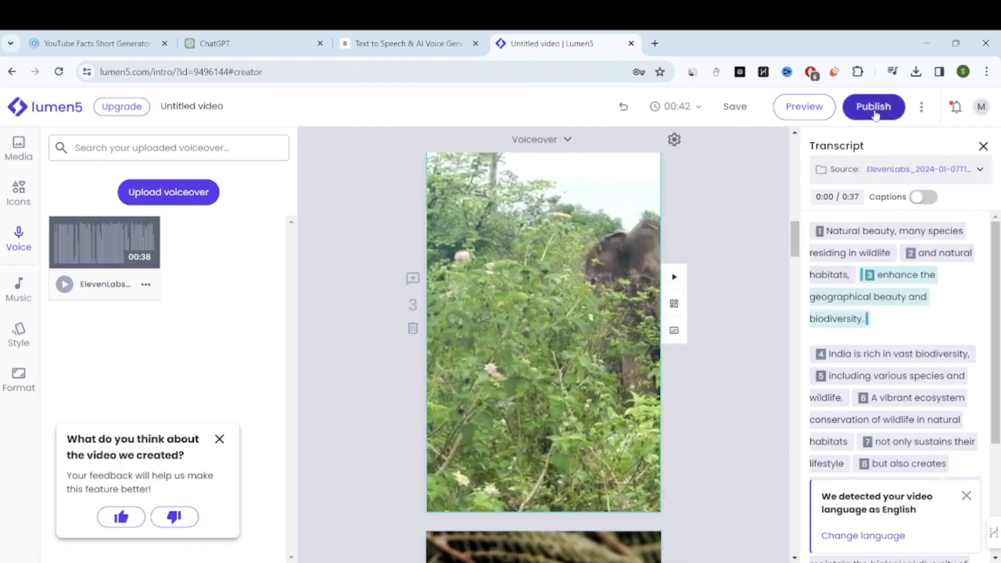
left_click(894, 107)
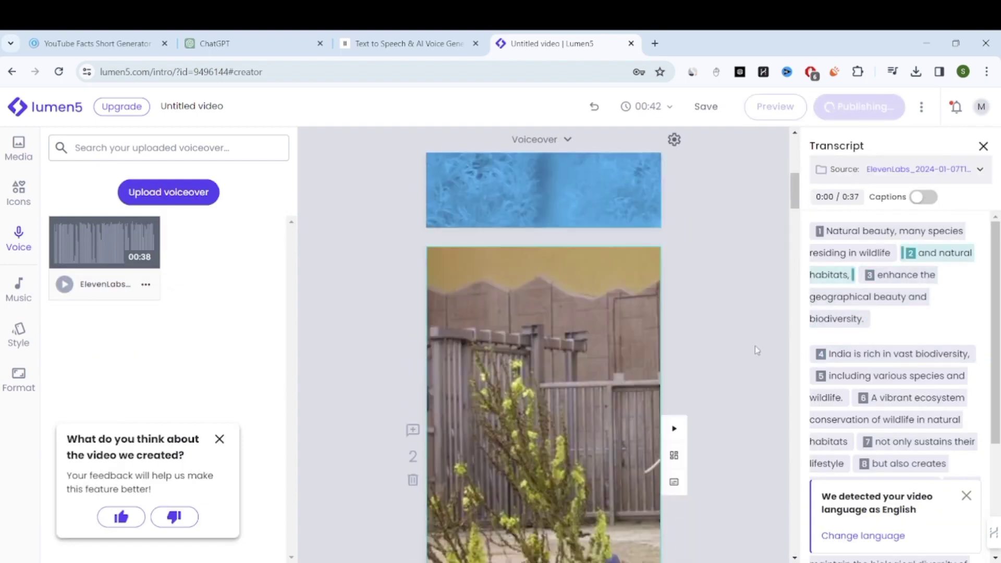
scroll(696, 329, "up", 3)
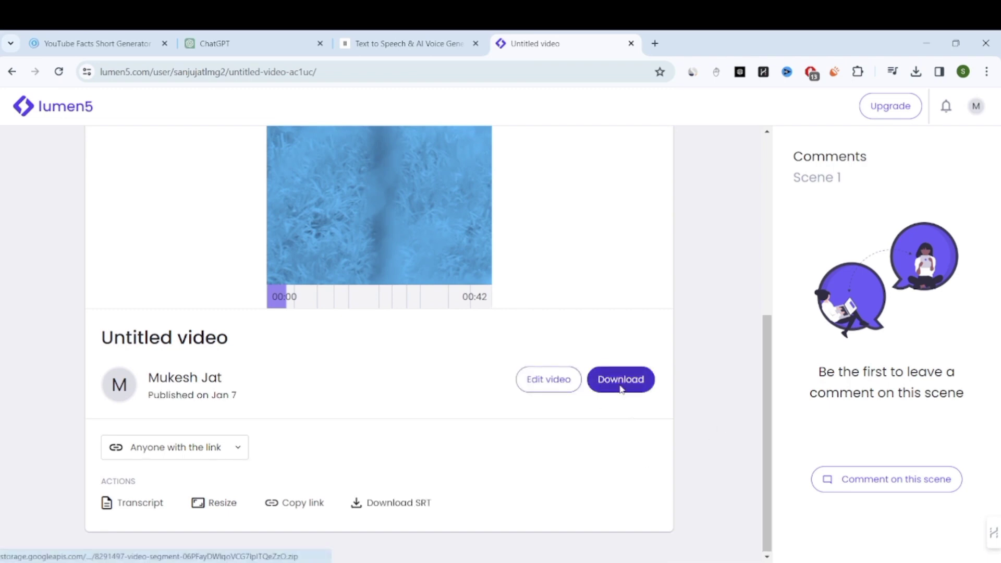
Step: Download the published video and show lumen5-videos (1).zip in its folder
left_click(621, 389)
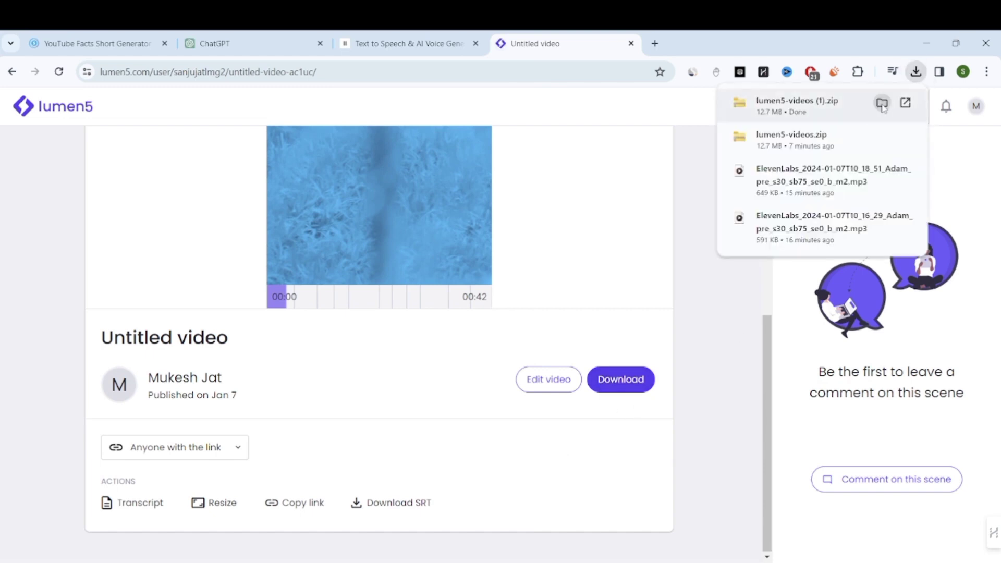
left_click(881, 104)
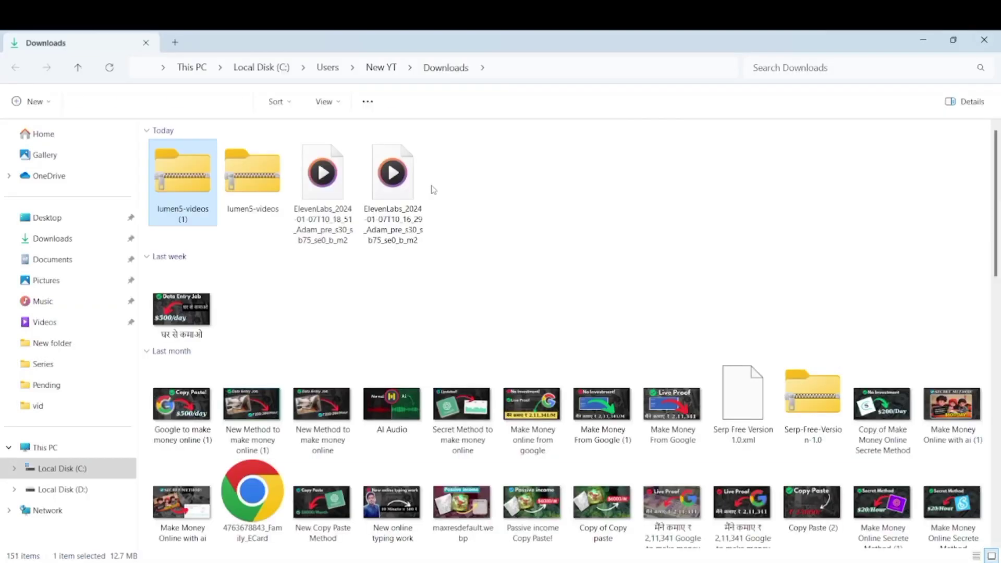
Step: Copy both MP4 files from the lumen5-videos (1) archive into the Downloads folder and select 1_Untitled_video
double_click(192, 204)
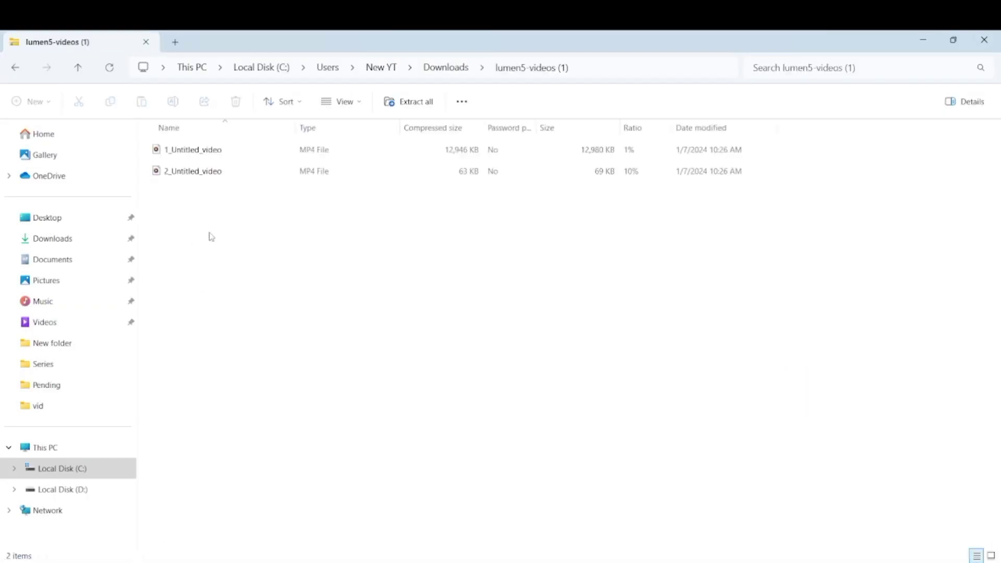
left_click_drag(250, 217, 263, 140)
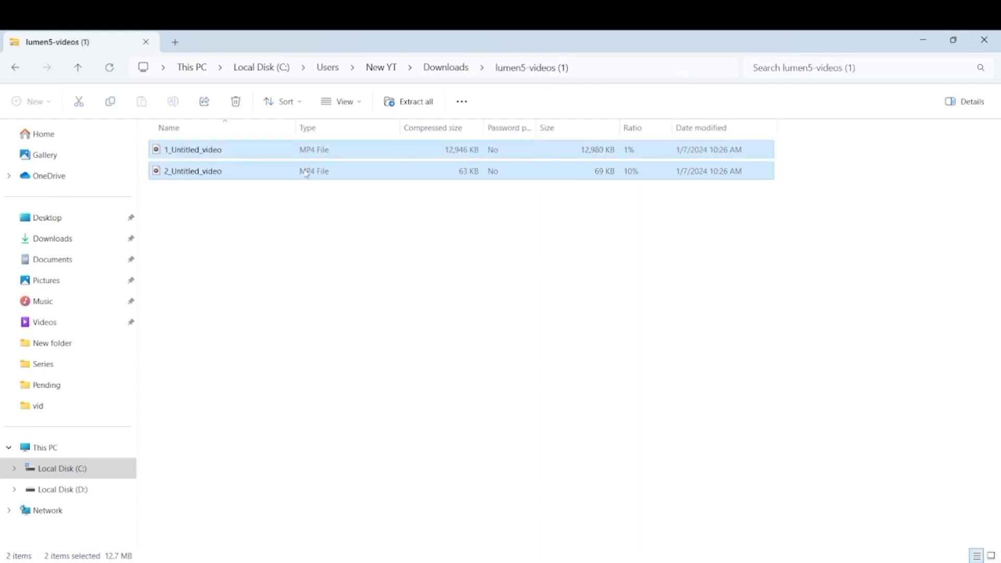
left_click(15, 68)
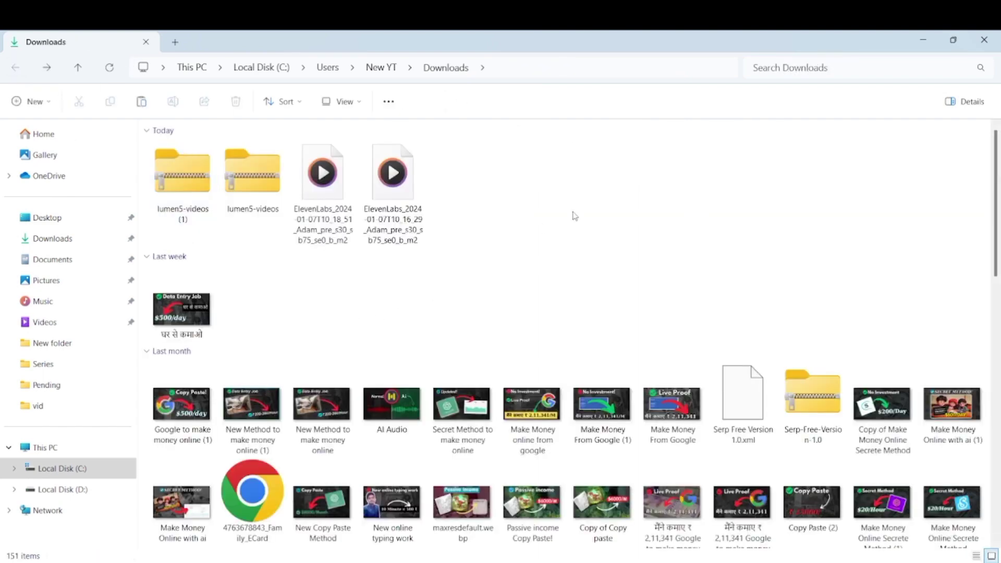
key("ctrl+v")
left_click(632, 201)
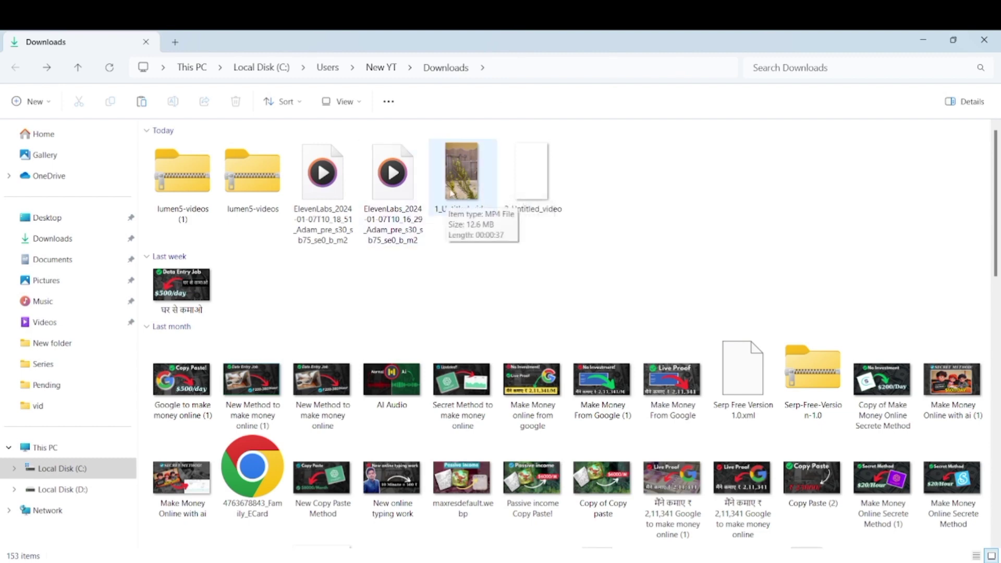
left_click(461, 209)
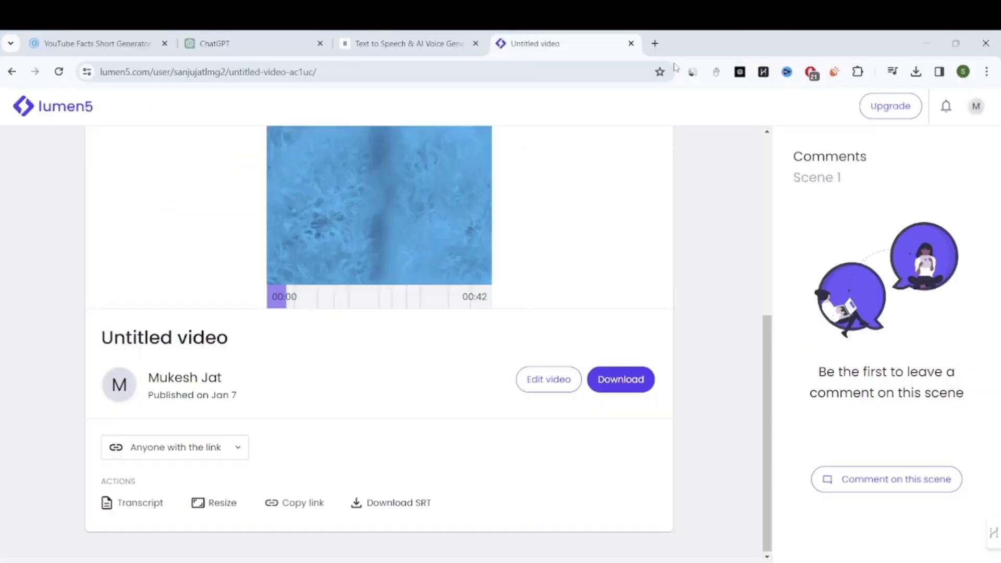
Step: Close the browser, launch CapCut, dismiss the version update offer, and create a new project
left_click(983, 40)
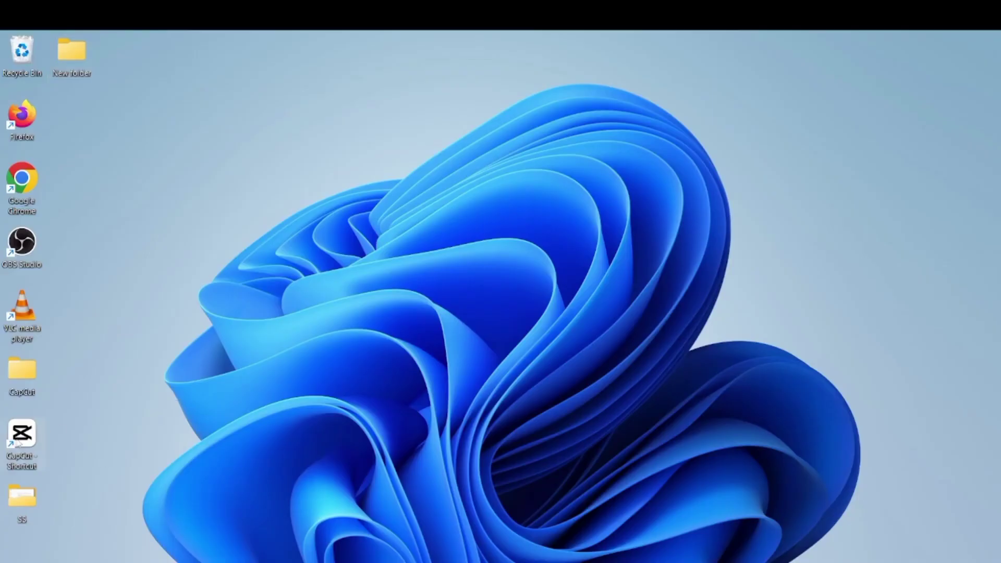
double_click(21, 434)
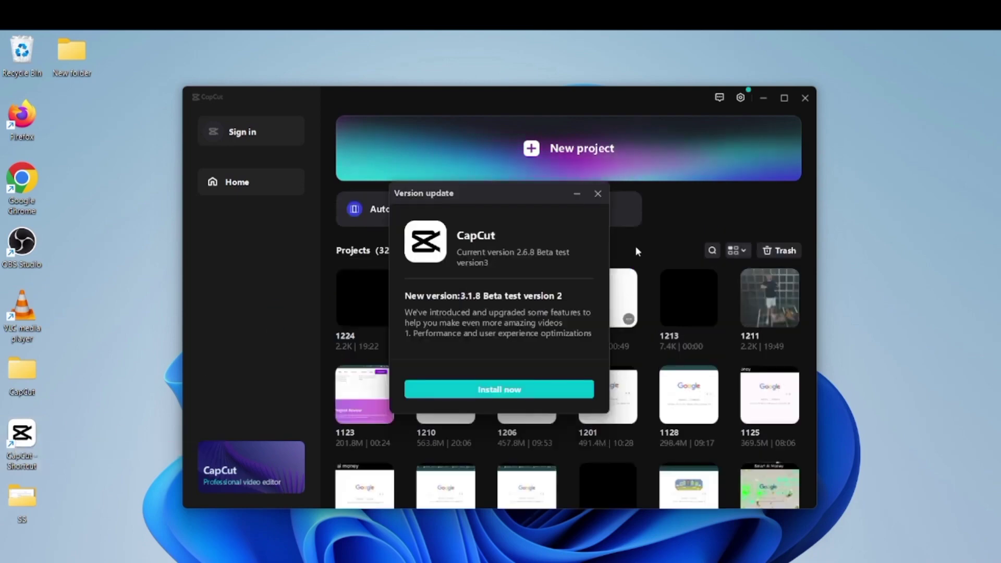
left_click(596, 193)
left_click(556, 130)
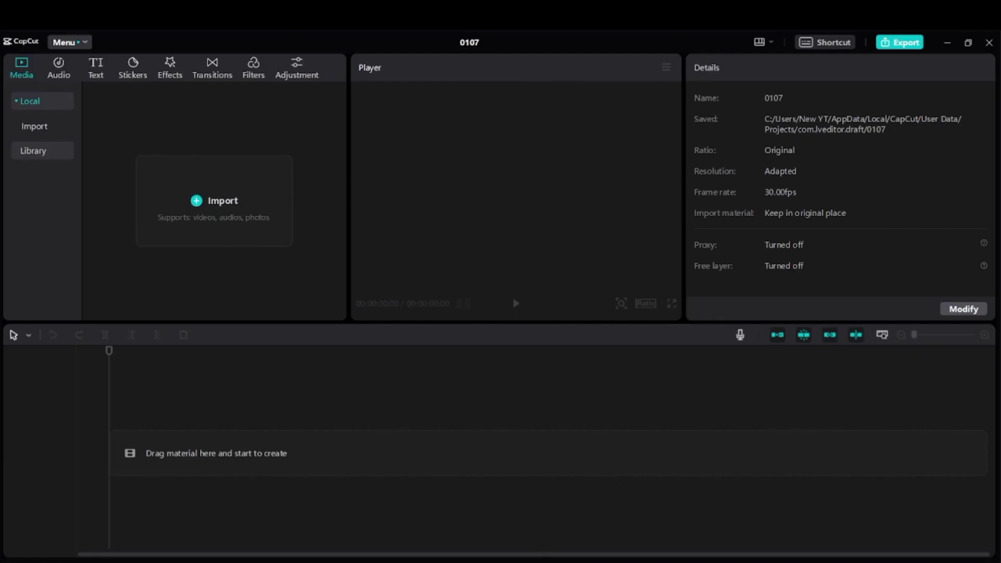
Step: Import 1_Untitled_video and the ElevenLabs_2024-01-07T10_18_51 voiceover from the Downloads folder into the project media
key("super+e")
left_click(256, 185)
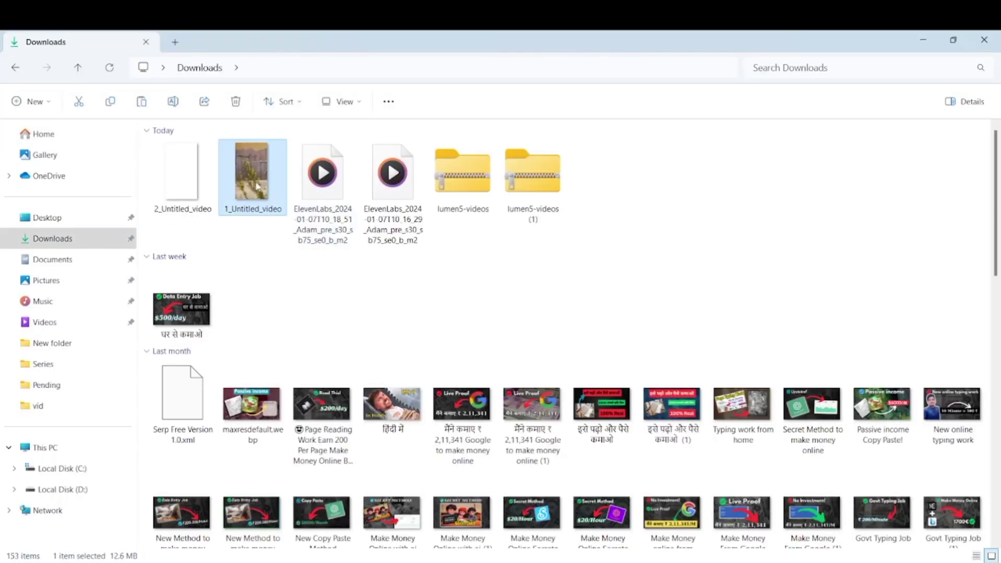
double_click(497, 36)
left_click_drag(632, 254, 198, 172)
left_click(573, 493)
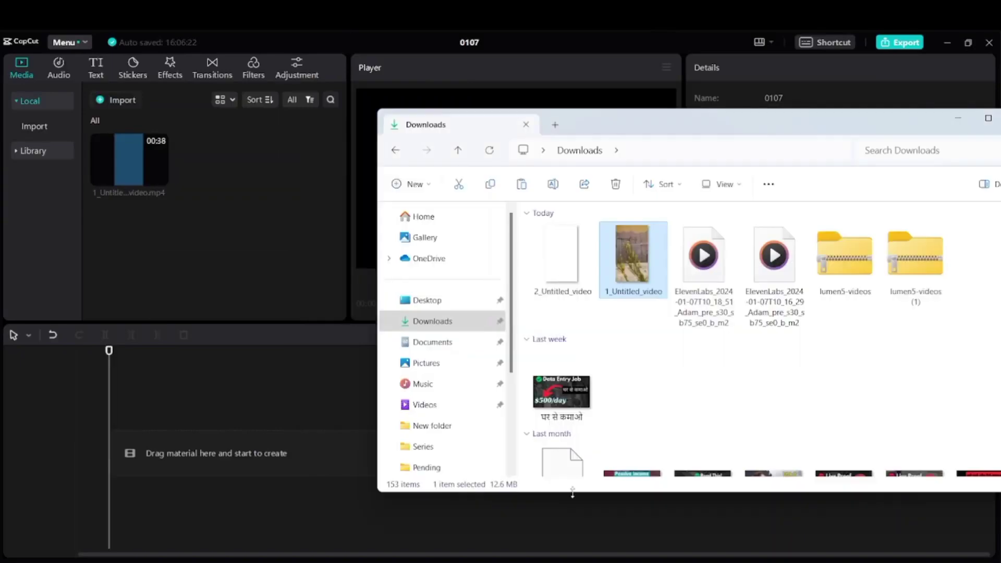
left_click(755, 273)
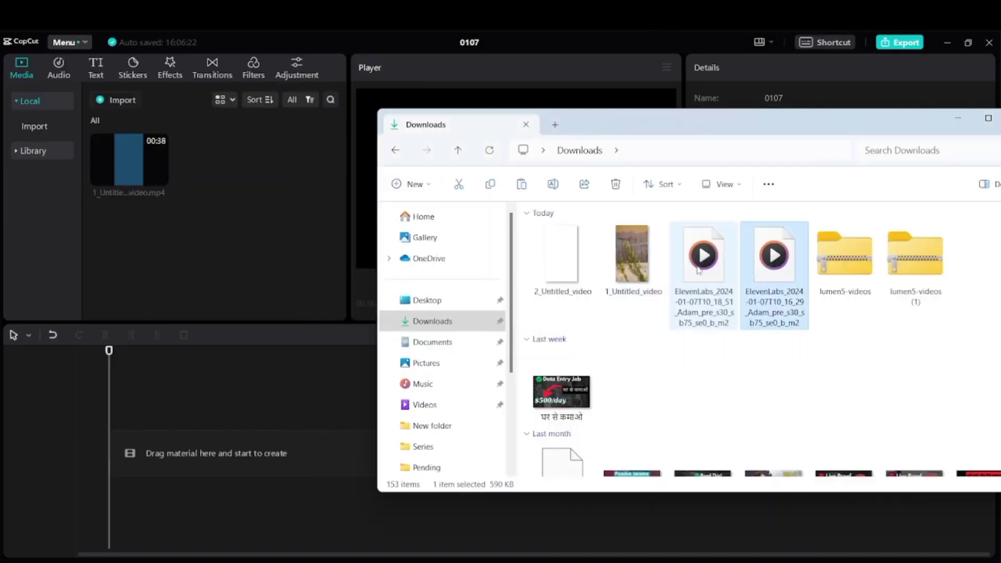
left_click_drag(698, 268, 250, 230)
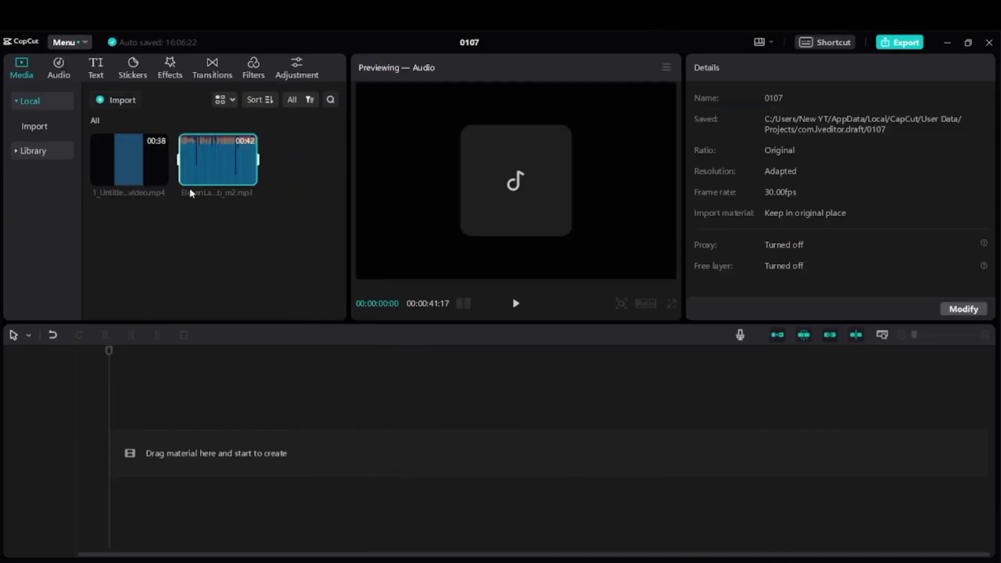
Step: Place 1_Untitled_video and the ElevenLabs voiceover beneath it at the timeline start, and mute the video clip by lowering its volume to -∞ dB
left_click_drag(161, 174, 132, 485)
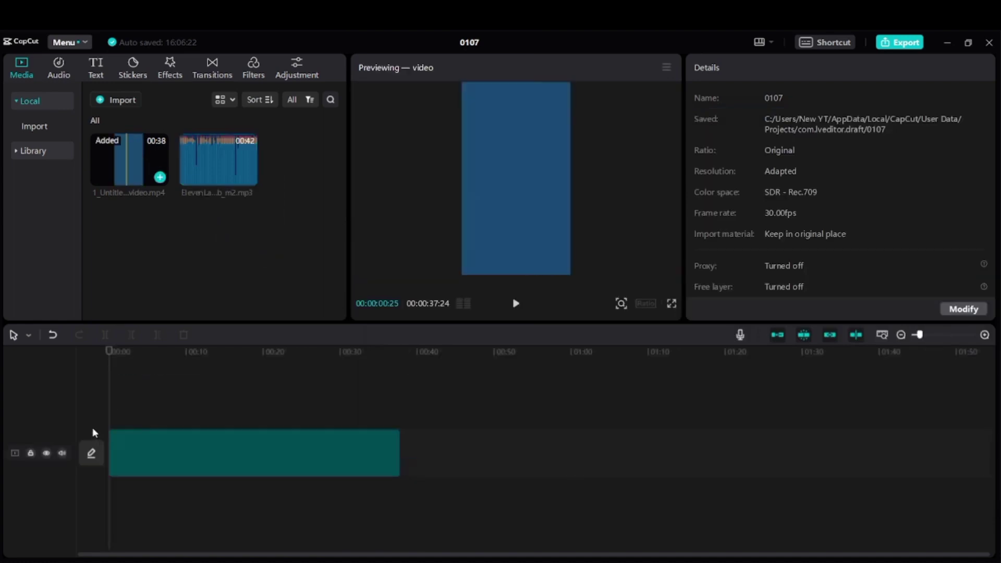
left_click_drag(214, 173, 116, 505)
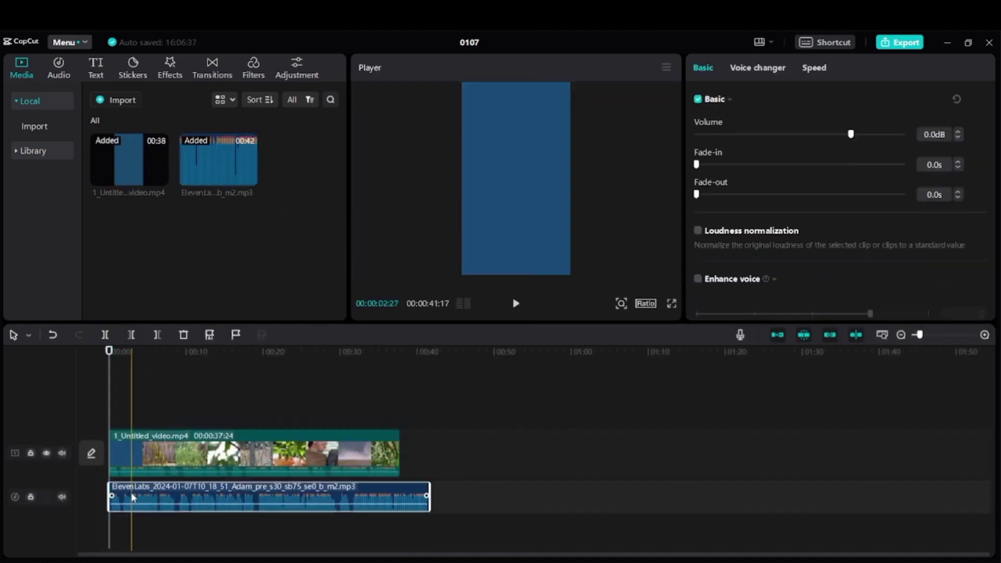
left_click(203, 459)
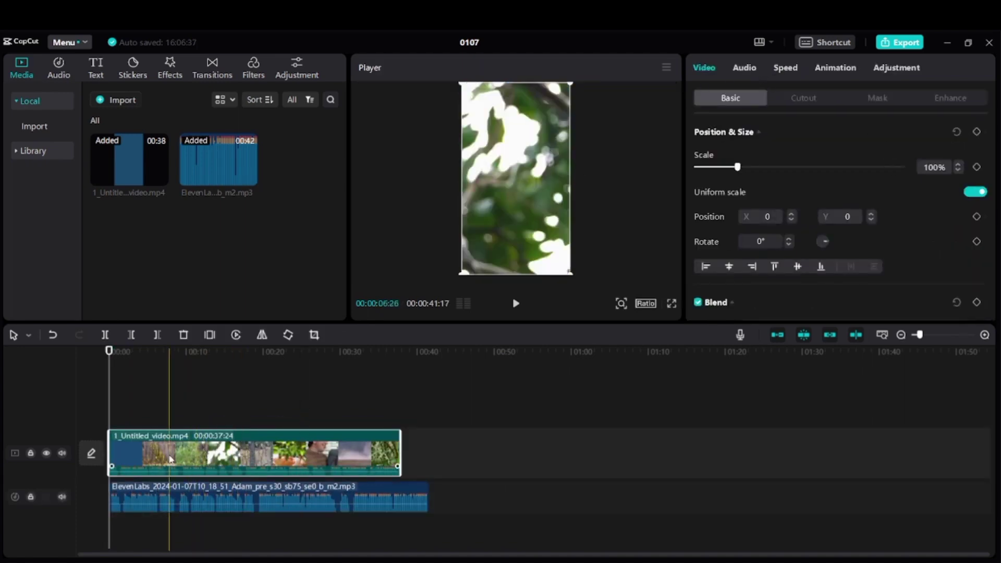
left_click(739, 69)
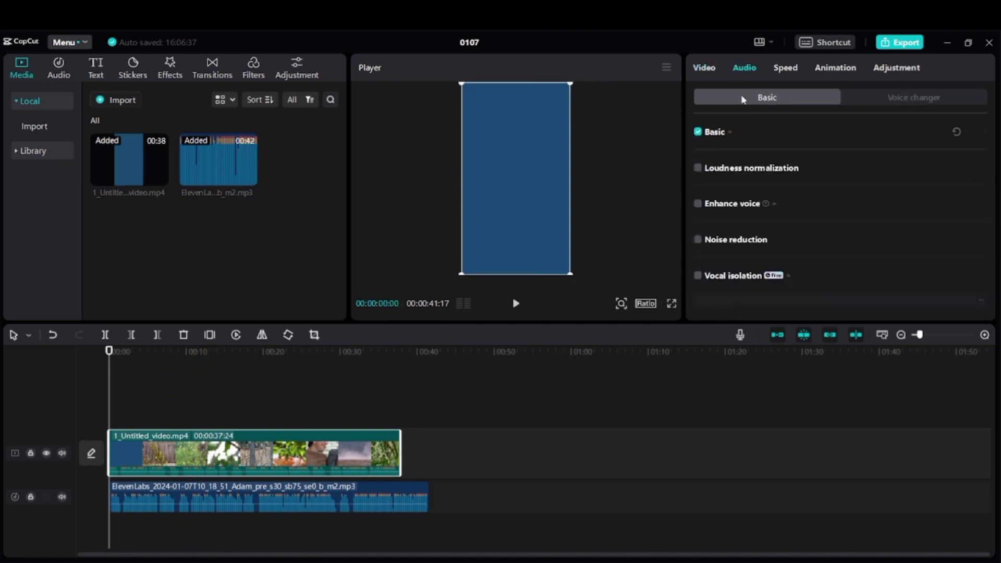
left_click_drag(852, 167, 641, 181)
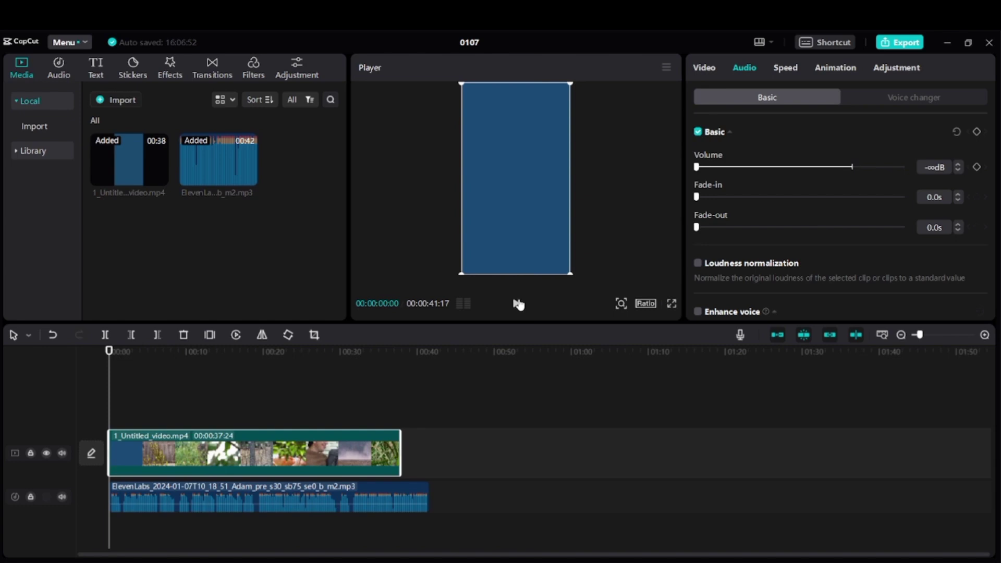
Step: Play back the first part of the edit and trim the voiceover's end to match the end of the video clip
left_click(517, 303)
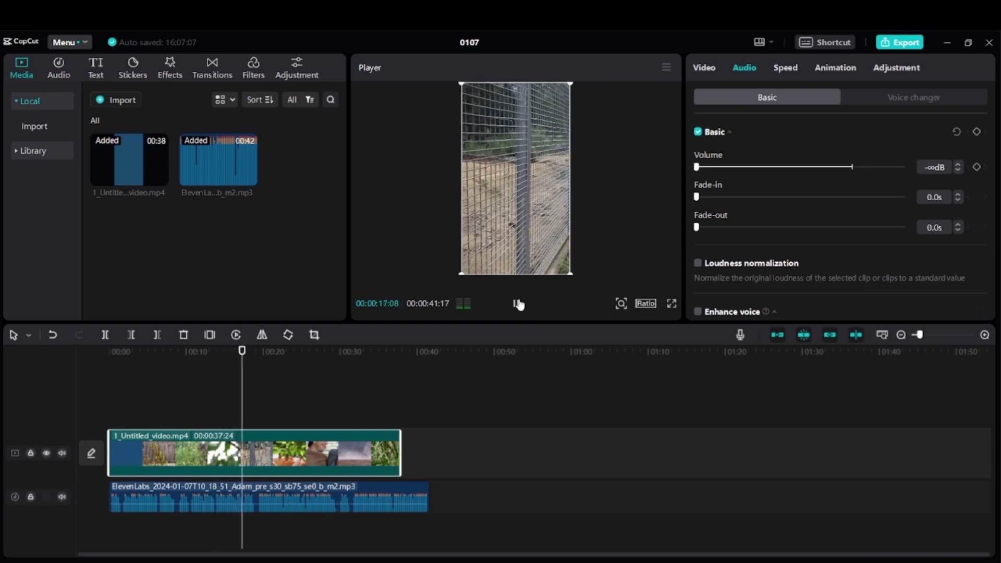
left_click(518, 304)
left_click(415, 504)
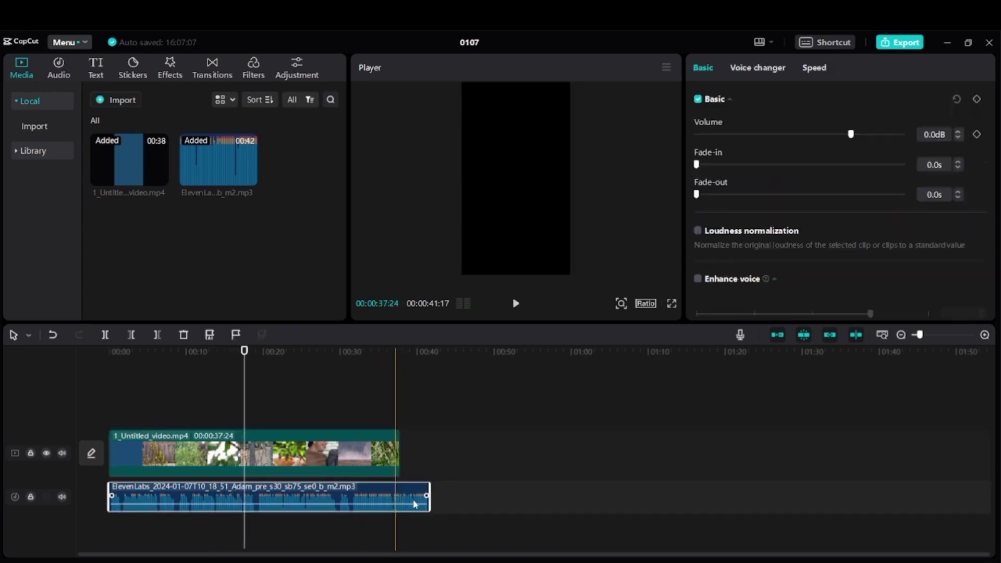
left_click_drag(427, 495, 401, 493)
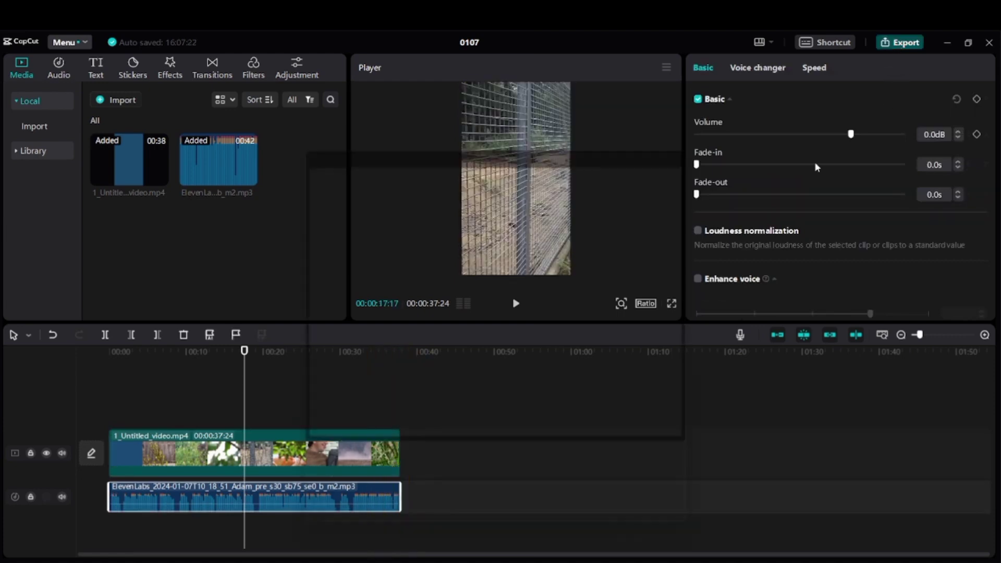
Step: Export the video as 0107 at 1080P, lower bit rate, H.264, mp4 and 30fps
key("ctrl+e")
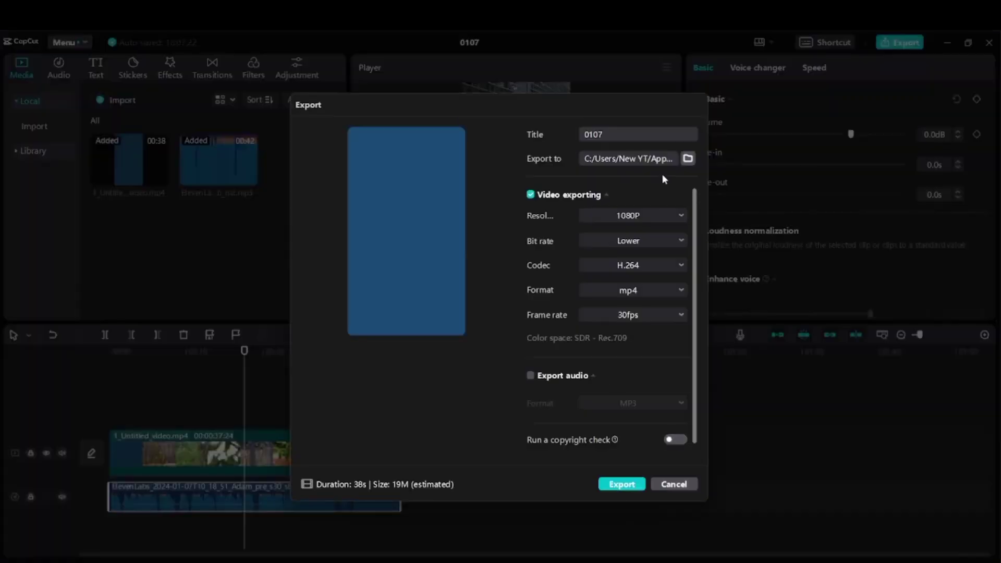
left_click(621, 483)
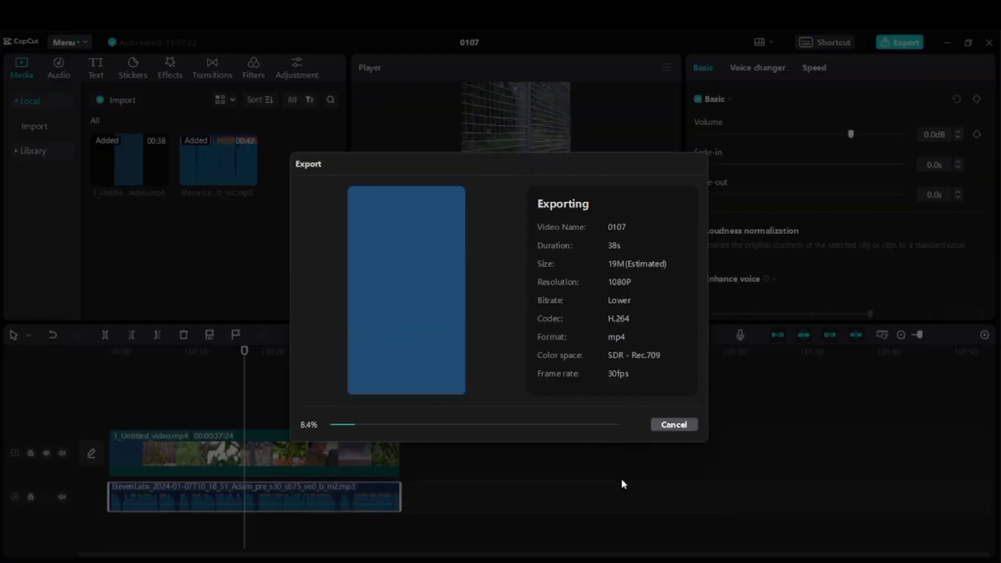